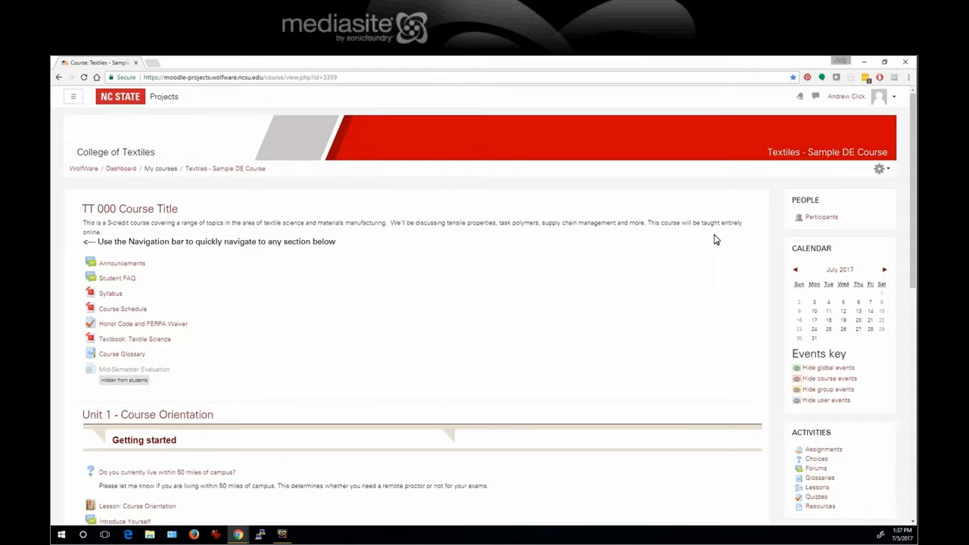
Step: Turn on course editing and start adding a Forum activity to Unit 1 - Course Orientation
left_click(880, 169)
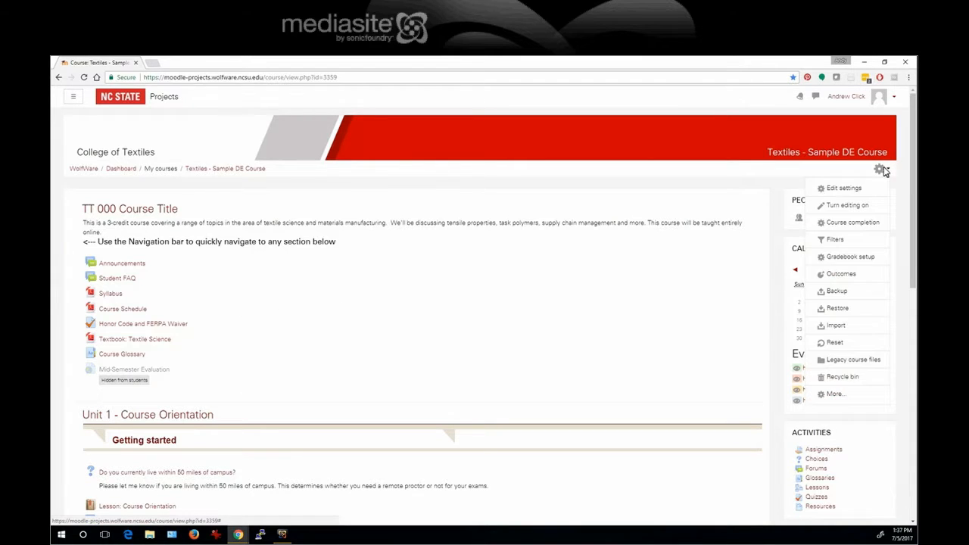
left_click(861, 206)
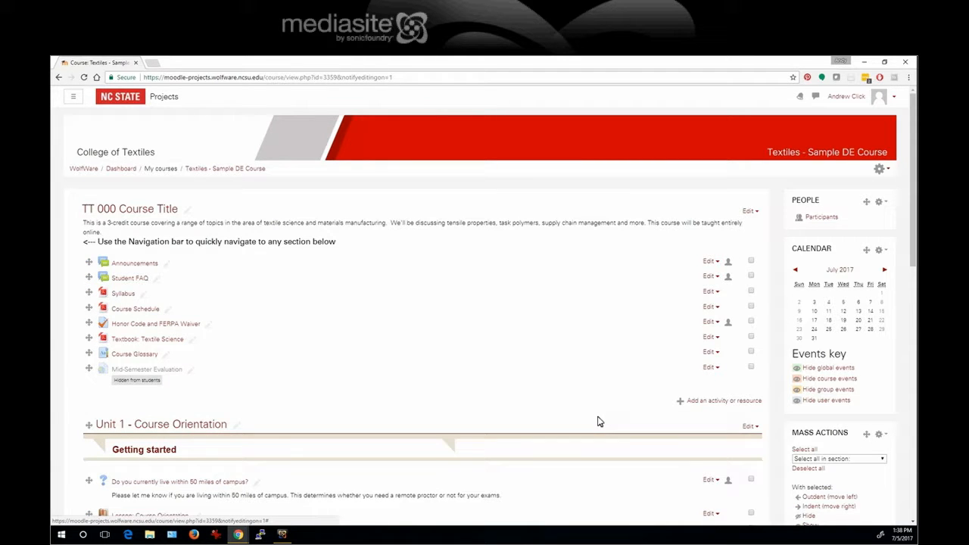
scroll(597, 422, "down", 5)
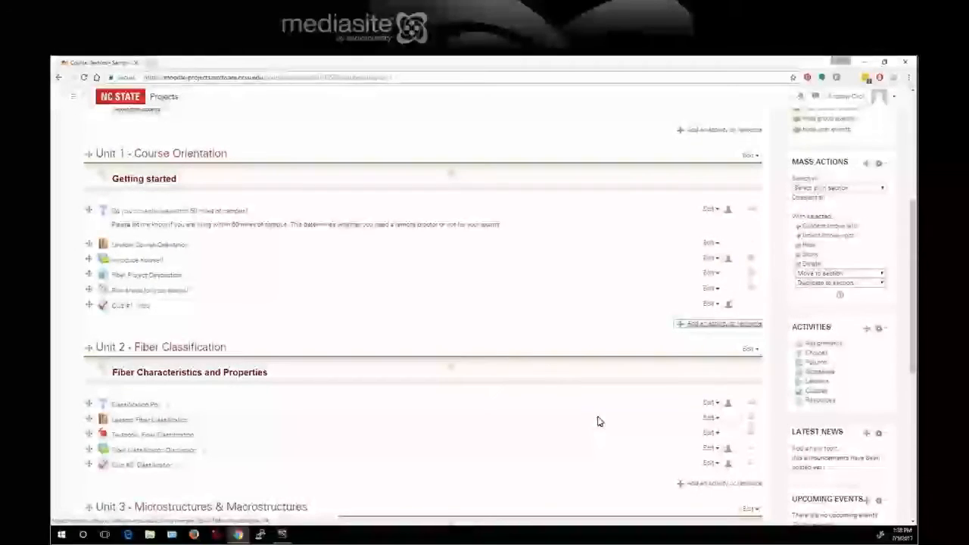
left_click(705, 324)
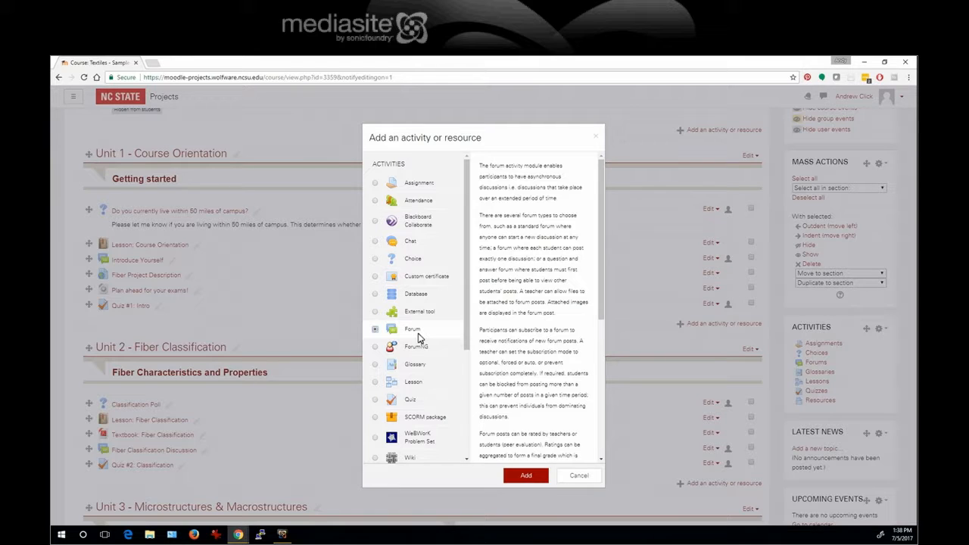
left_click(524, 477)
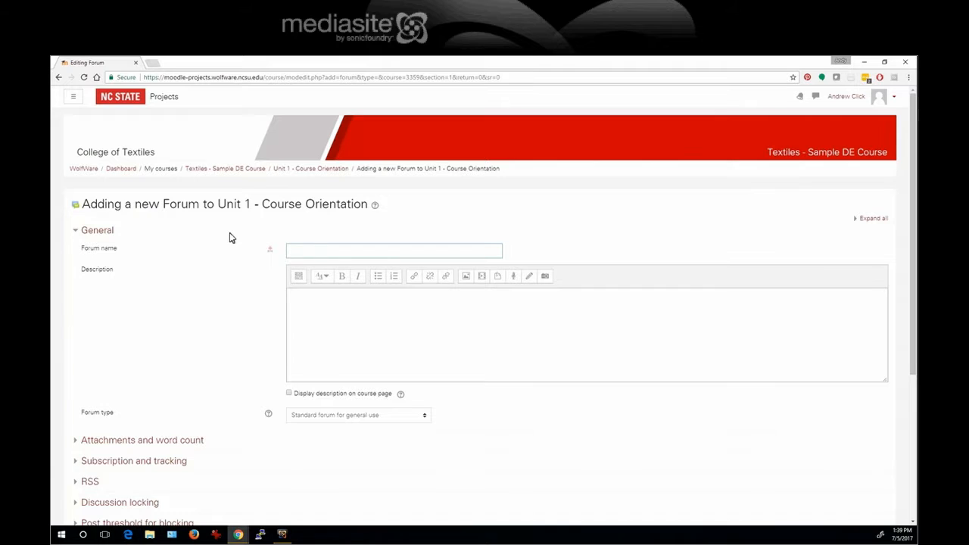
Step: Name the forum "Introduce yourself" and enter the description "Introduce yourself to your online classmates."
type("Introduce yourself")
left_click(342, 337)
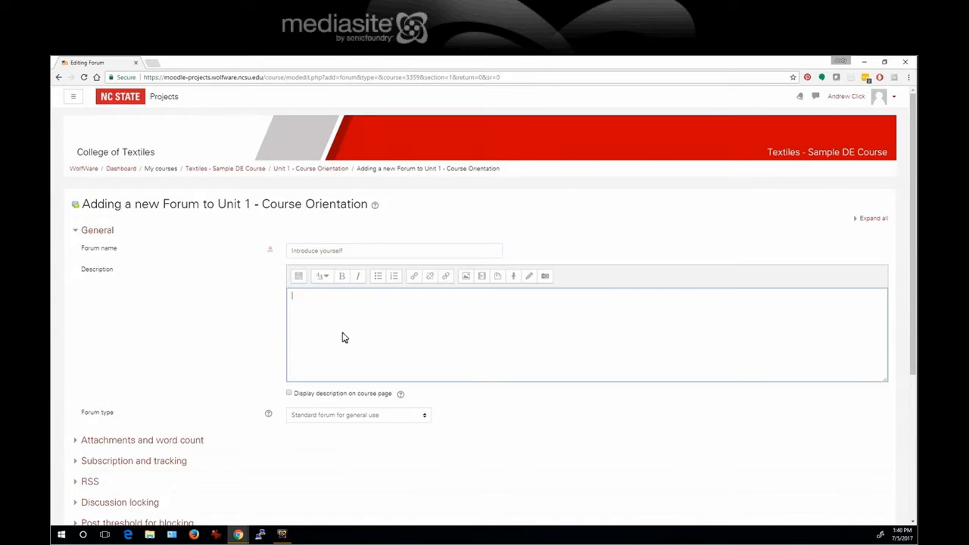
type("Introduce yourself to your online classmates.")
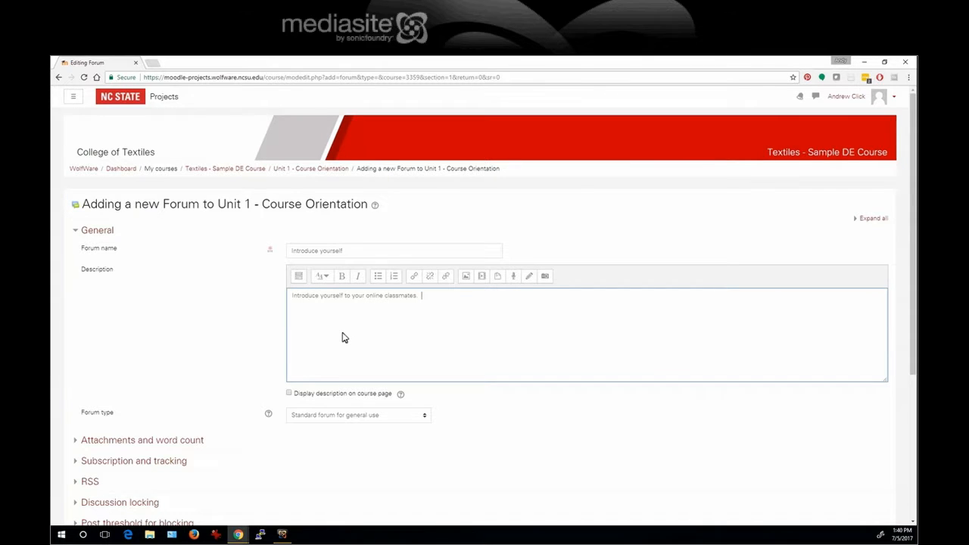
left_click(226, 329)
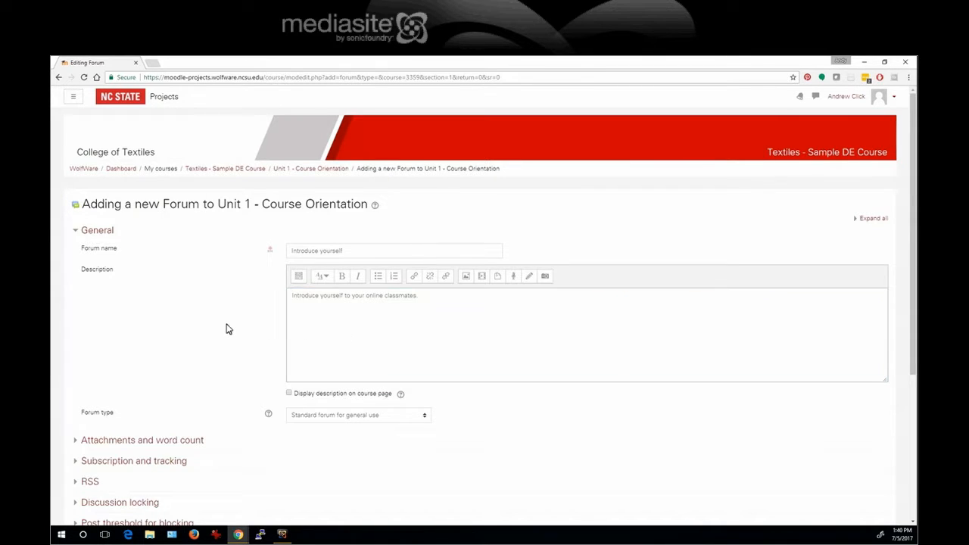
Step: Review the available forum types, keep Standard forum for general use, and save and display the forum
scroll(226, 328, "down", 1)
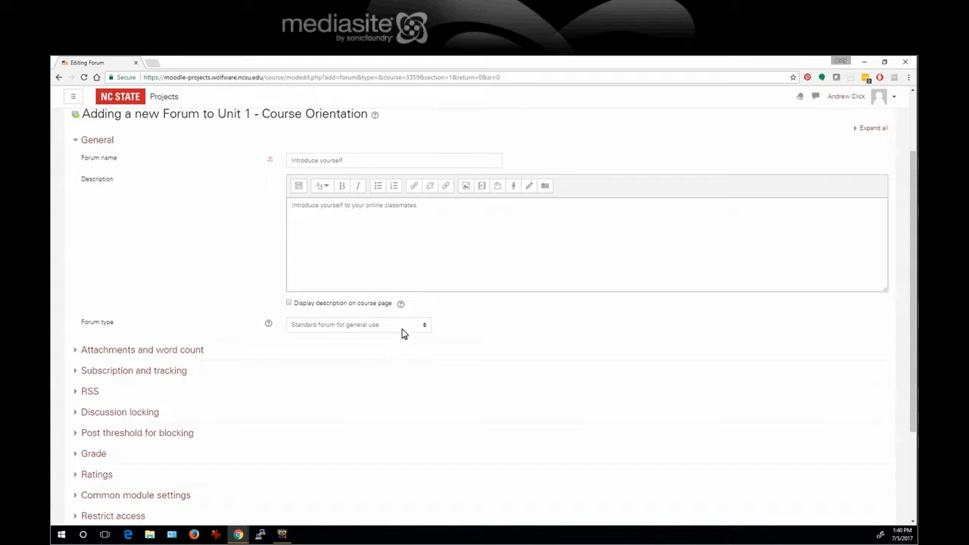
left_click(403, 329)
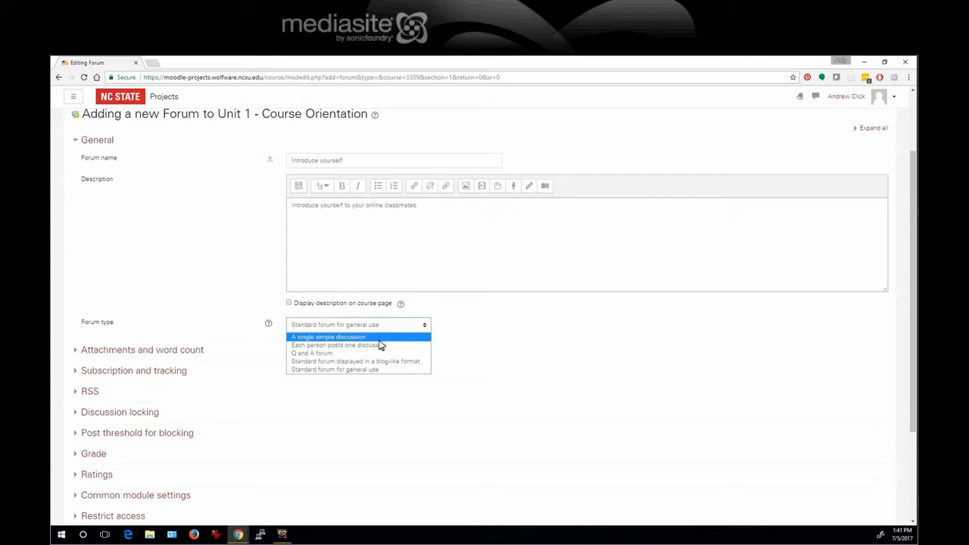
left_click(234, 305)
scroll(234, 303, "down", 3)
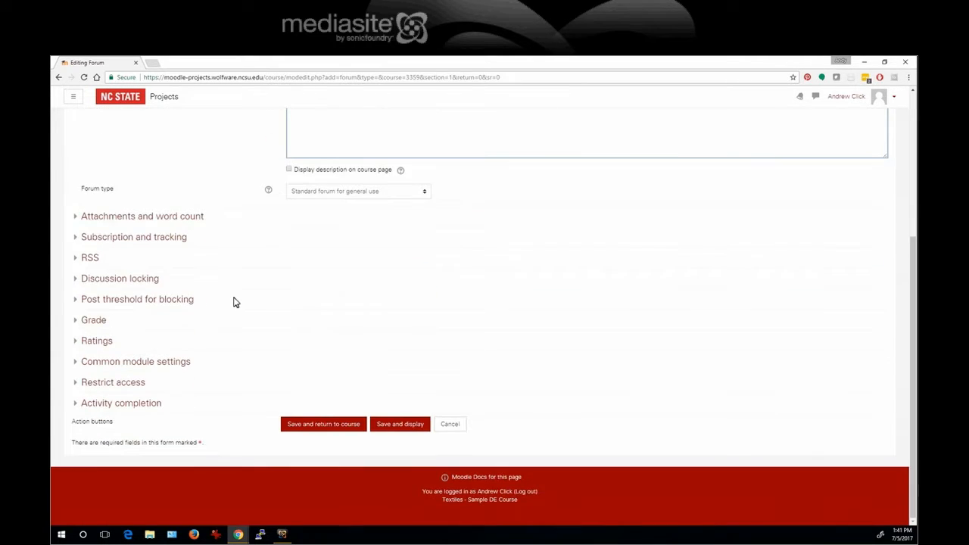
left_click(396, 425)
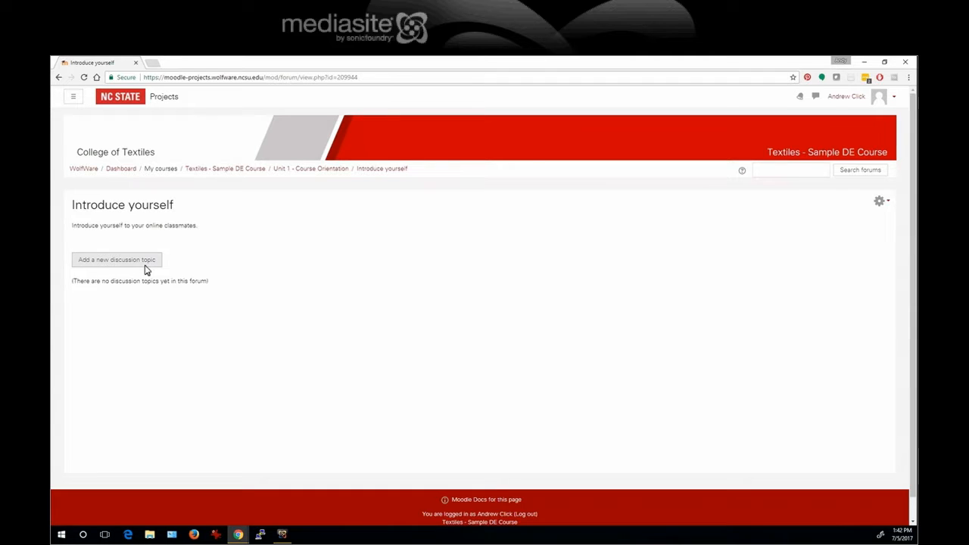
Step: Start a new discussion topic in the Introduce yourself forum and go to its message body
left_click(147, 265)
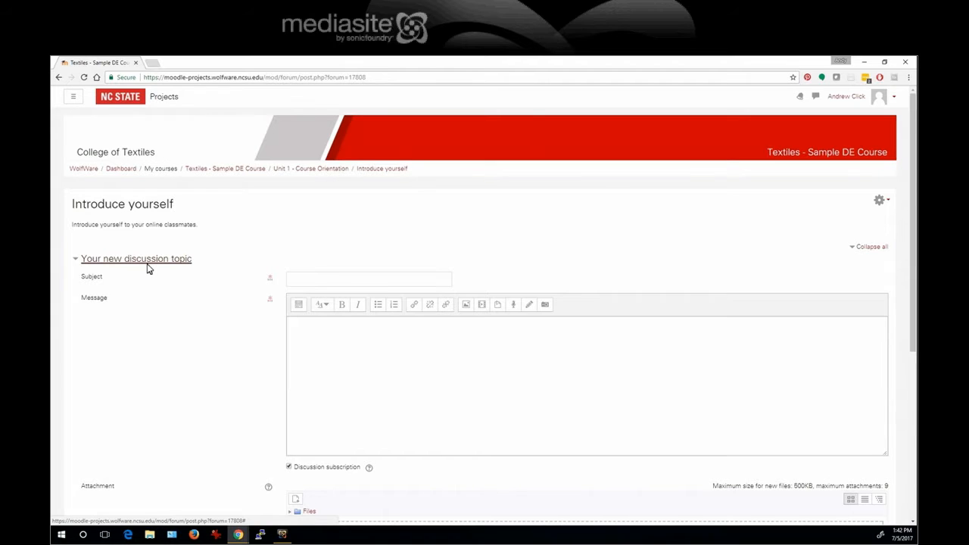
left_click(308, 280)
left_click(320, 356)
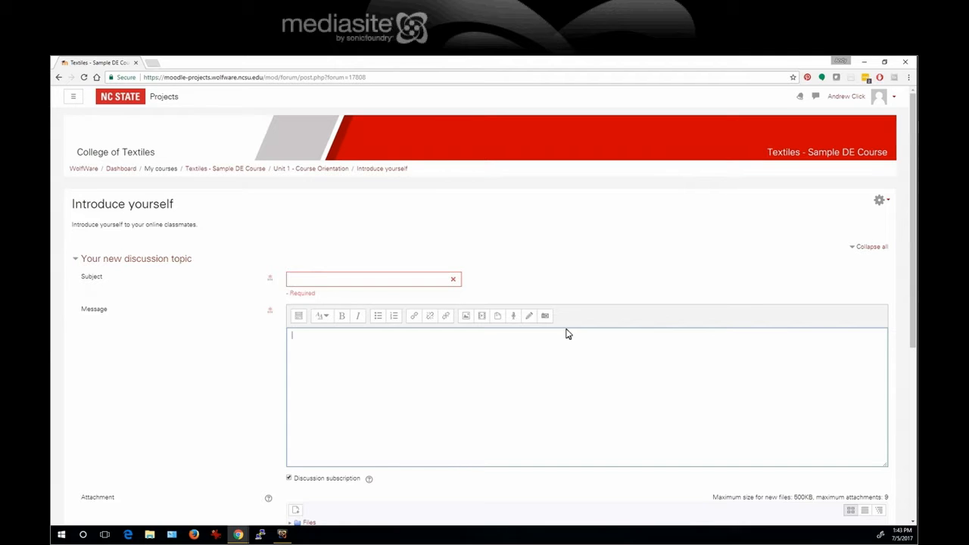
Step: Mark the new discussion topic as Pinned and submit it to the forum
scroll(217, 383, "down", 3)
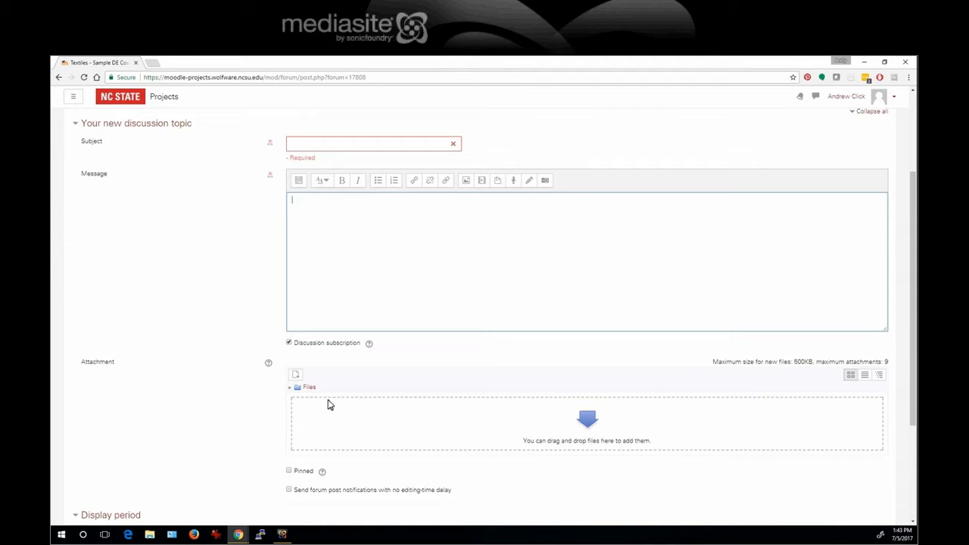
scroll(219, 402, "down", 2)
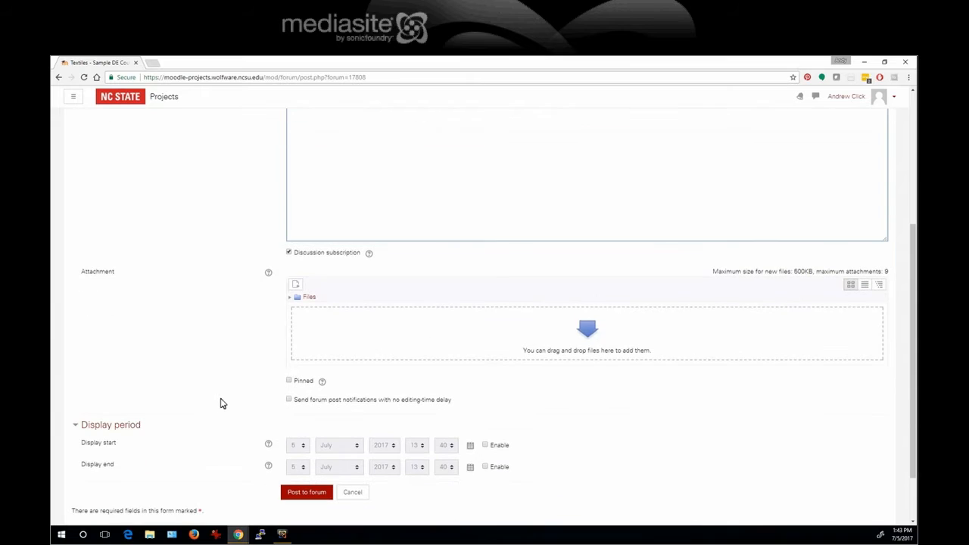
left_click(288, 381)
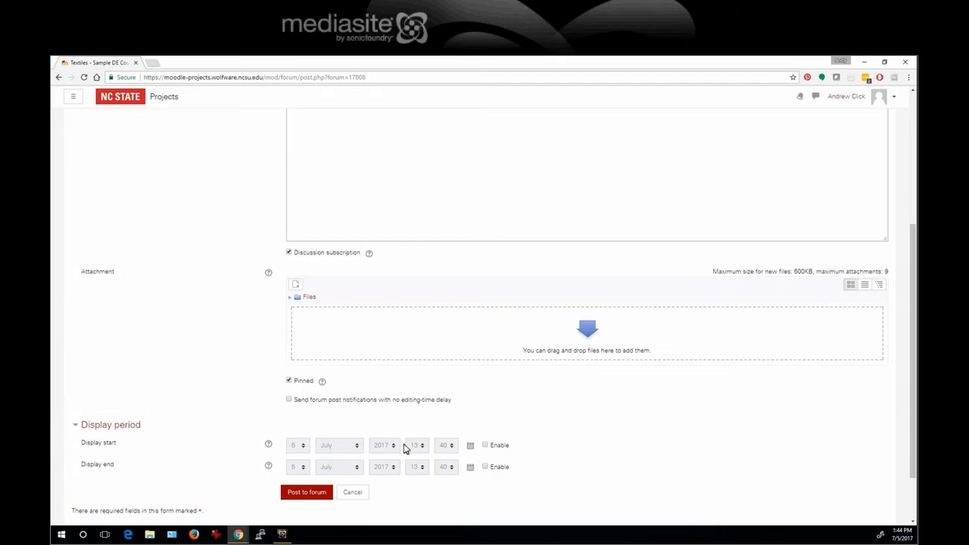
left_click(309, 492)
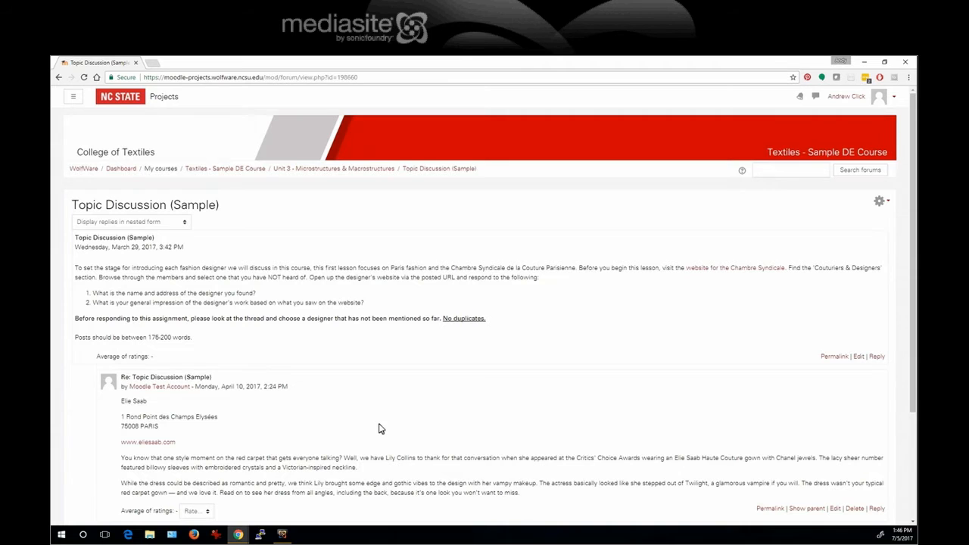
Step: Give the first reply in the Topic Discussion (Sample) forum a rating of 3
scroll(379, 429, "down", 3)
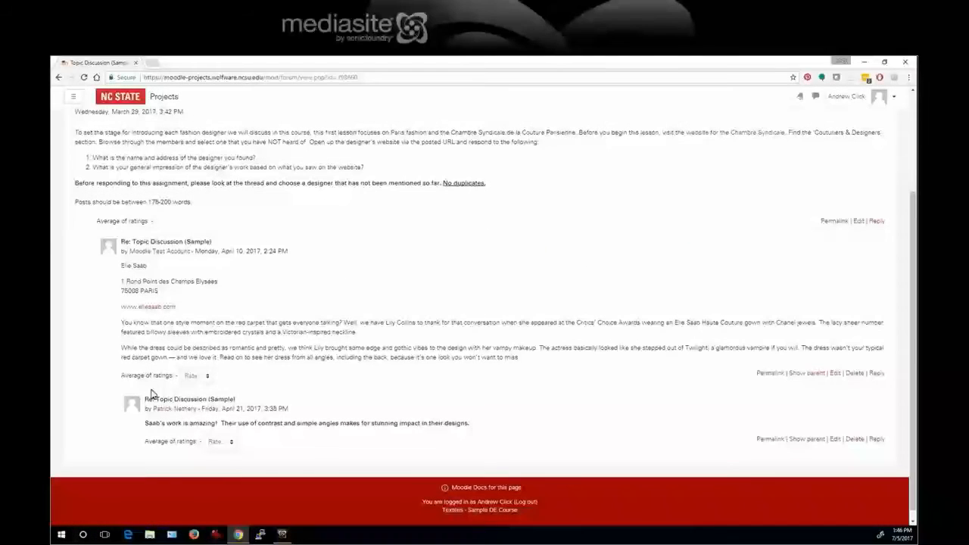
left_click(195, 375)
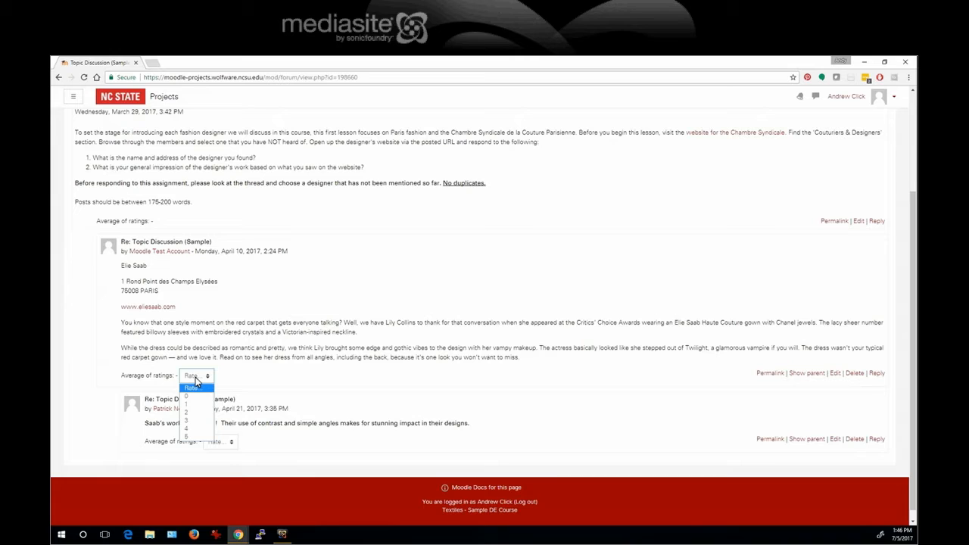
left_click(187, 420)
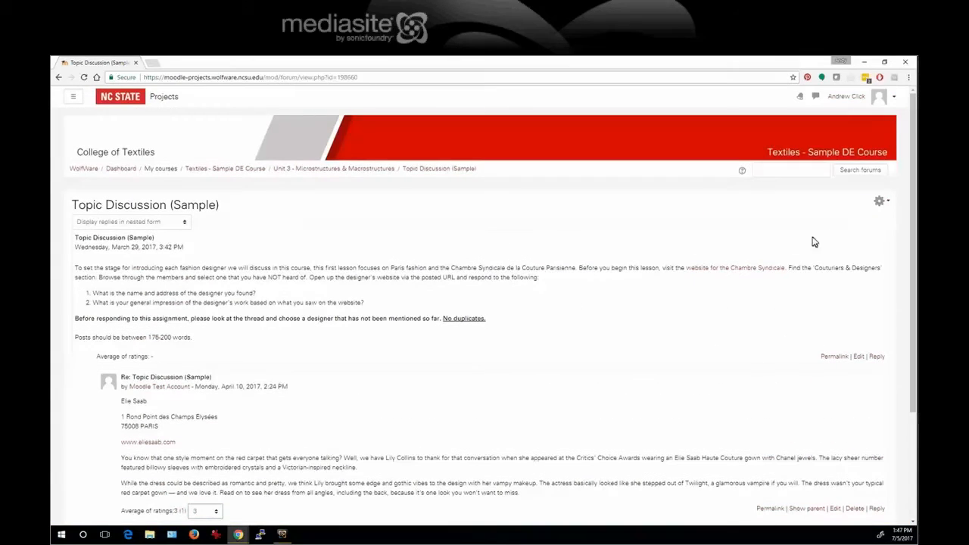
Step: Open the settings of the Topic Discussion (Sample) forum and expand the Ratings options
left_click(881, 202)
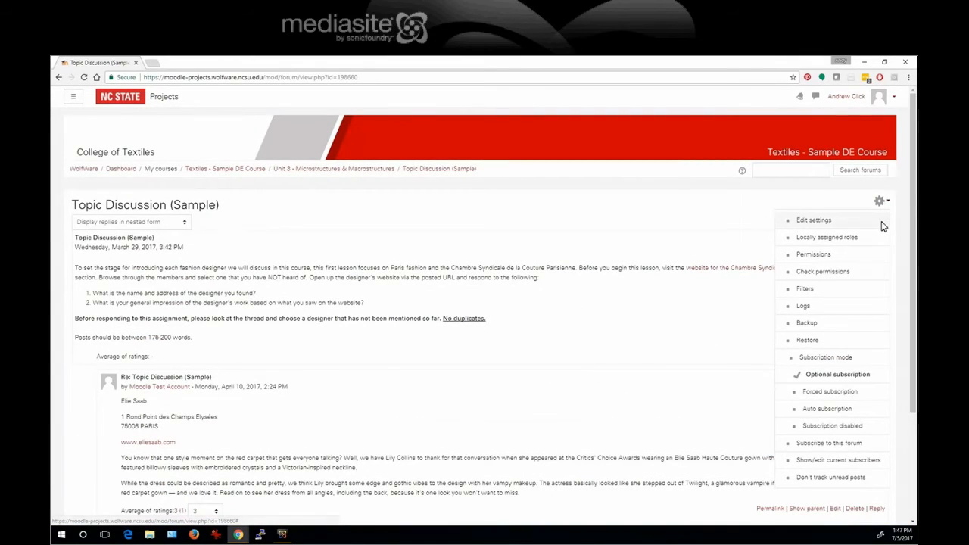
left_click(813, 220)
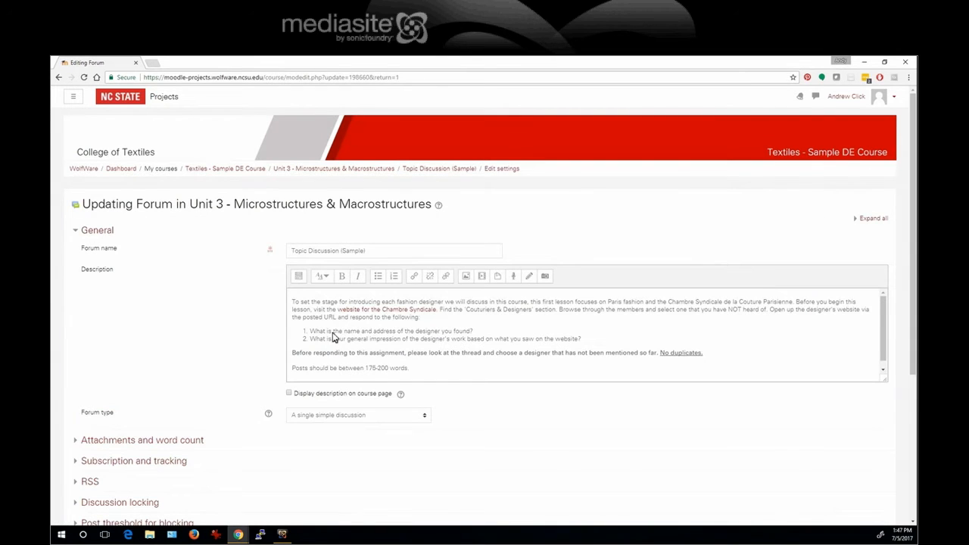
scroll(205, 359, "down", 3)
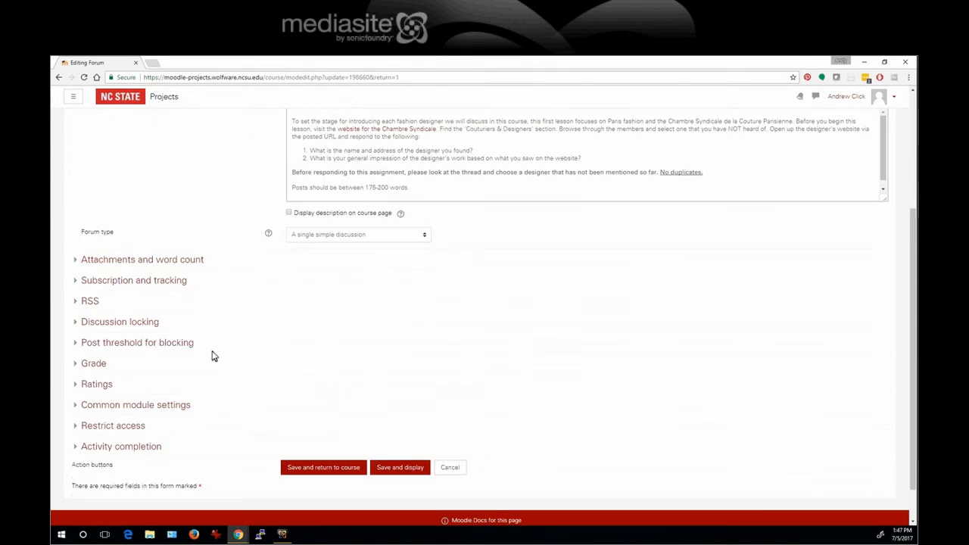
left_click(104, 388)
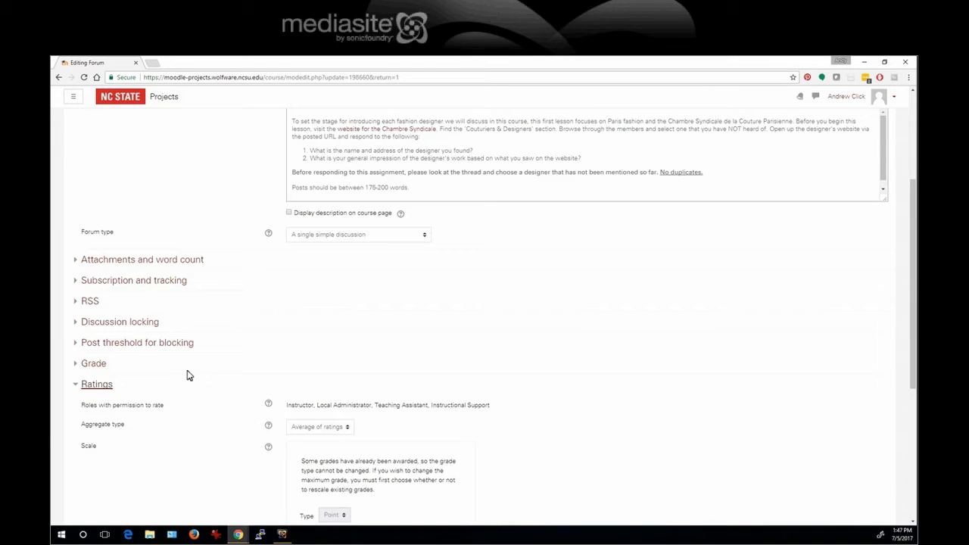
scroll(214, 368, "down", 2)
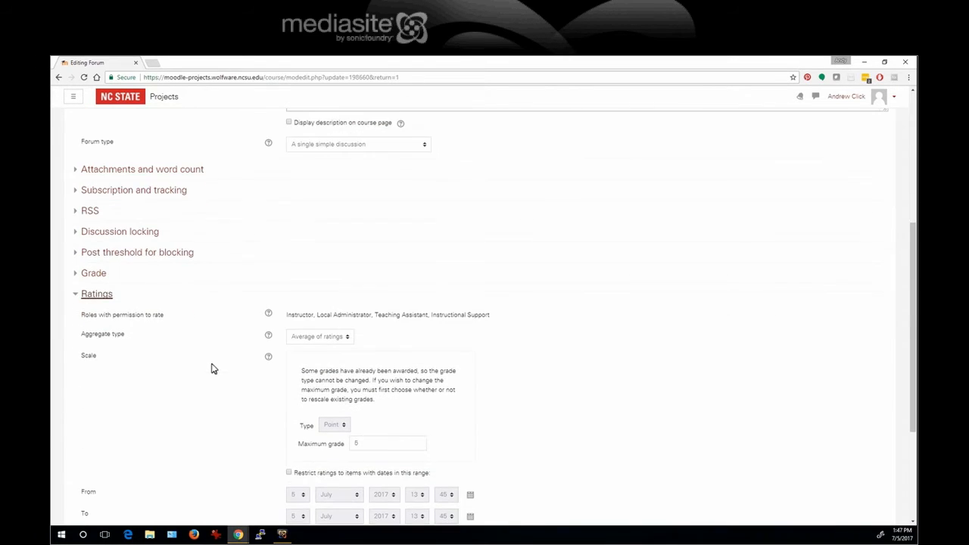
Step: Set the ratings aggregate type to Maximum rating and open the maximum grade for editing
left_click_drag(81, 341, 130, 341)
left_click(340, 342)
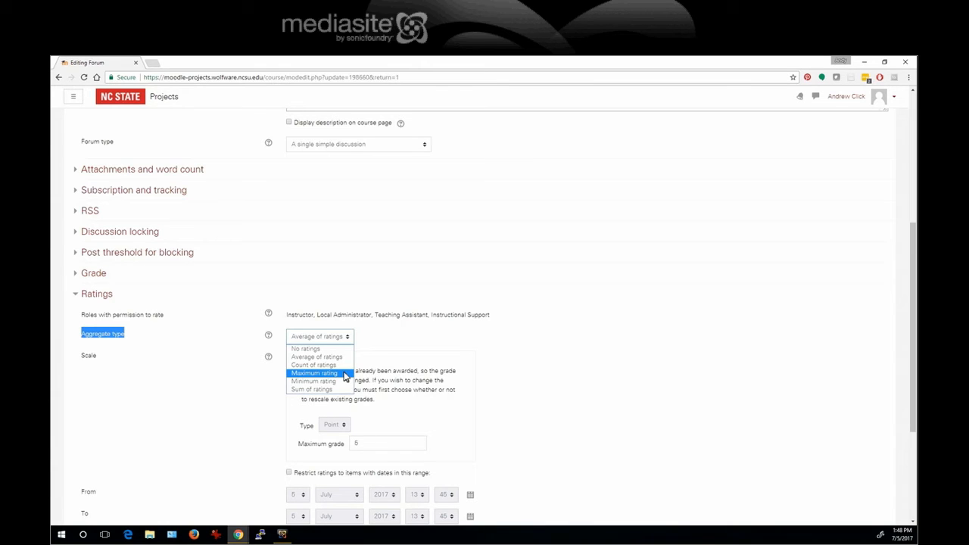
left_click(344, 374)
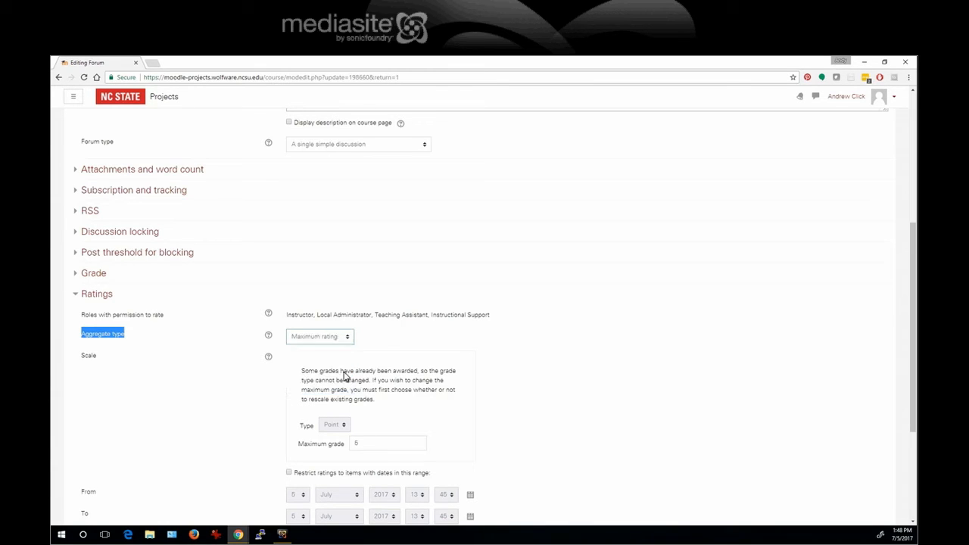
scroll(260, 404, "down", 2)
left_click(367, 353)
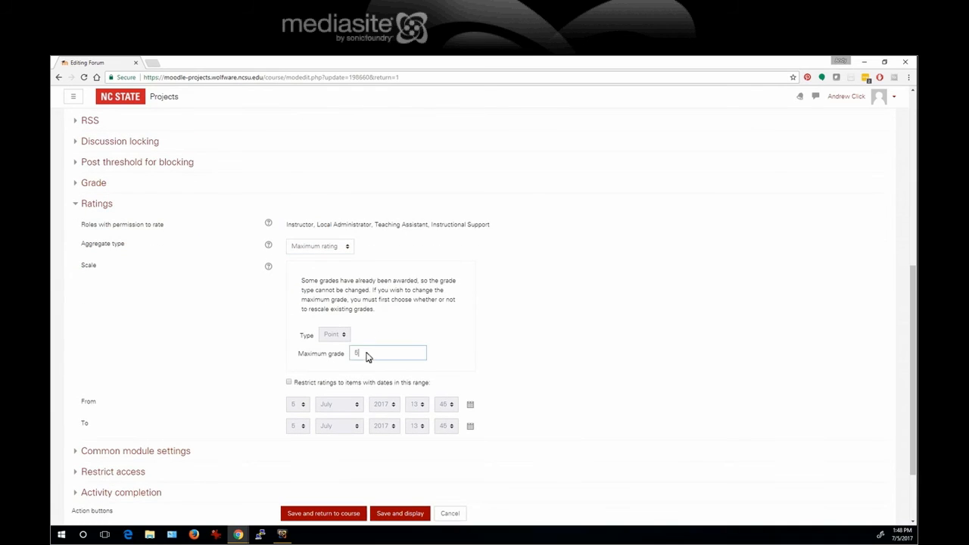